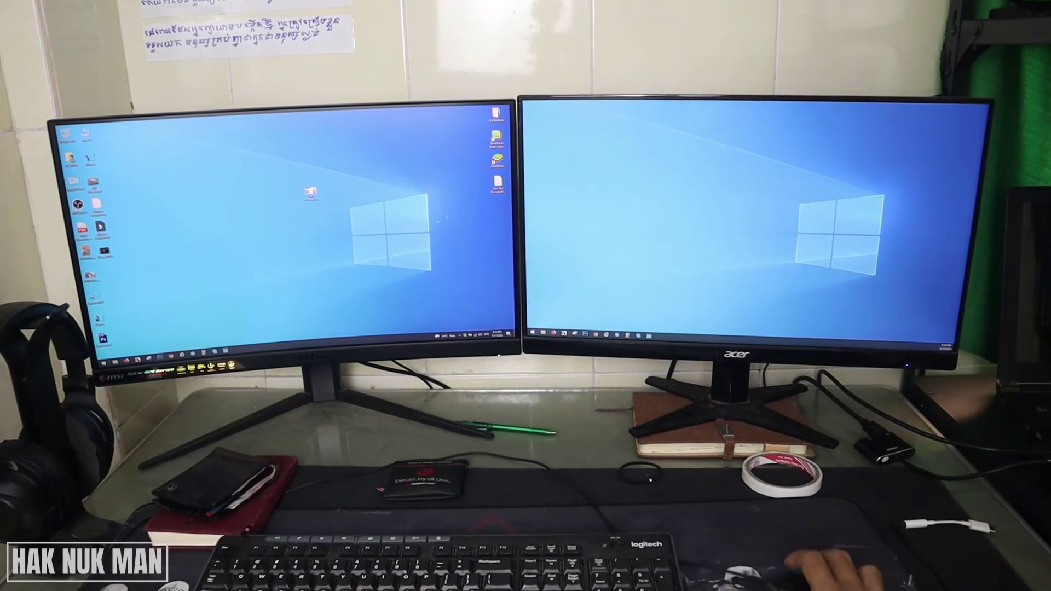
Launch Excel from the desktop and open a blank workbook
{"action": "right_click", "coordinate": [397, 147]}
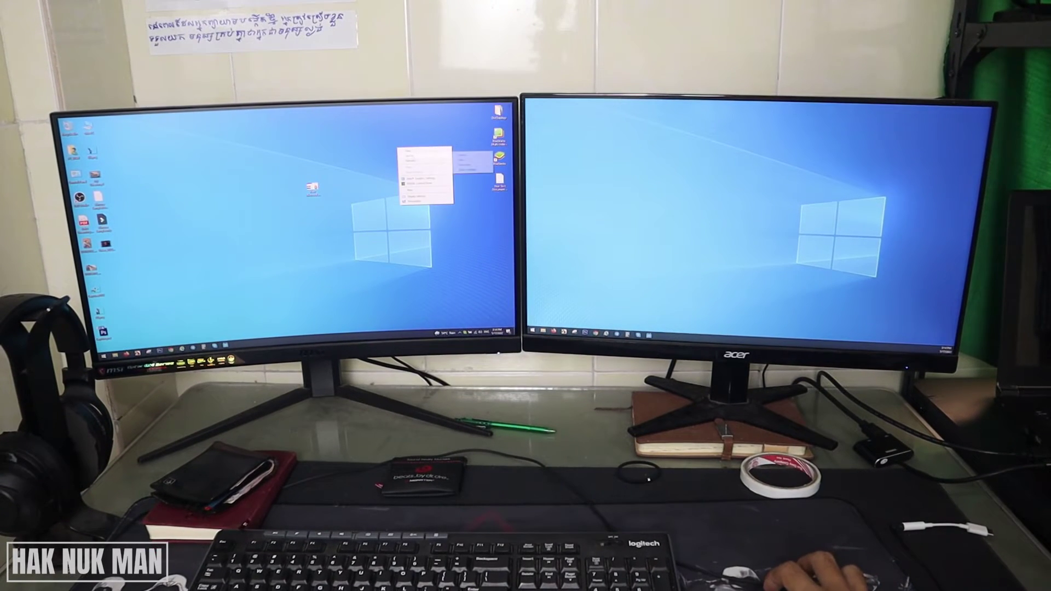
{"action": "left_click", "coordinate": [464, 165]}
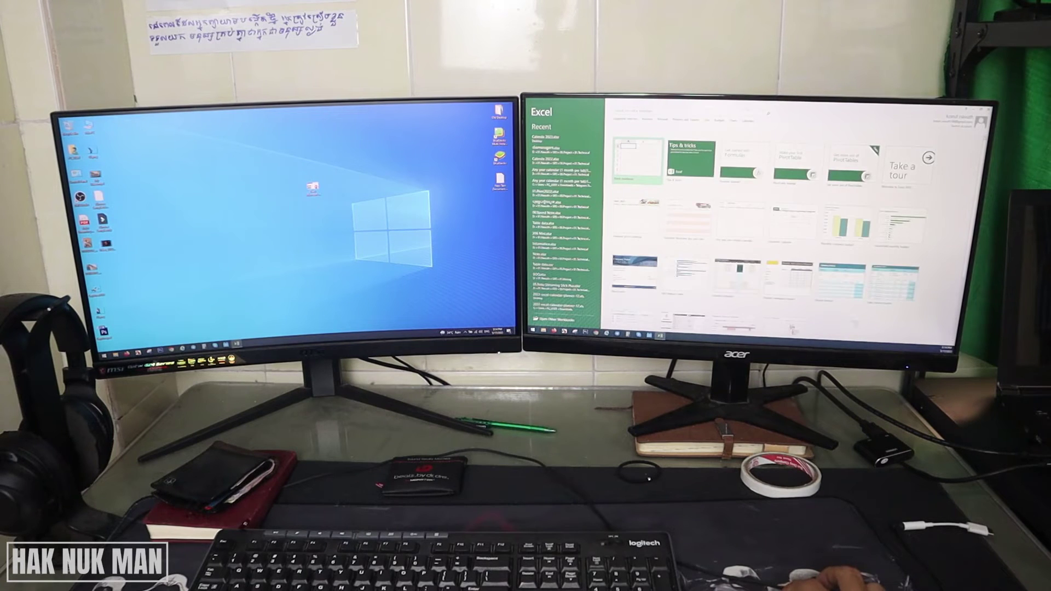
{"action": "key", "text": "Return"}
Restore the workbook, stretch it across both monitors, then maximize it
{"action": "key", "text": "super+Down"}
{"action": "key", "text": "super+shift+Left"}
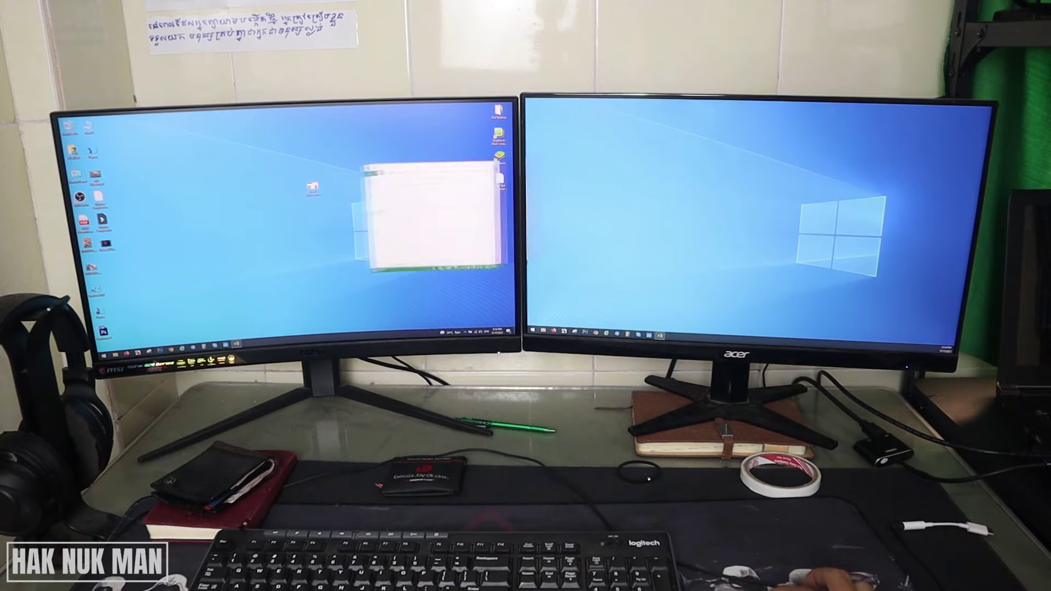
{"action": "left_click_drag", "start_coordinate": [444, 161], "coordinate": [542, 142]}
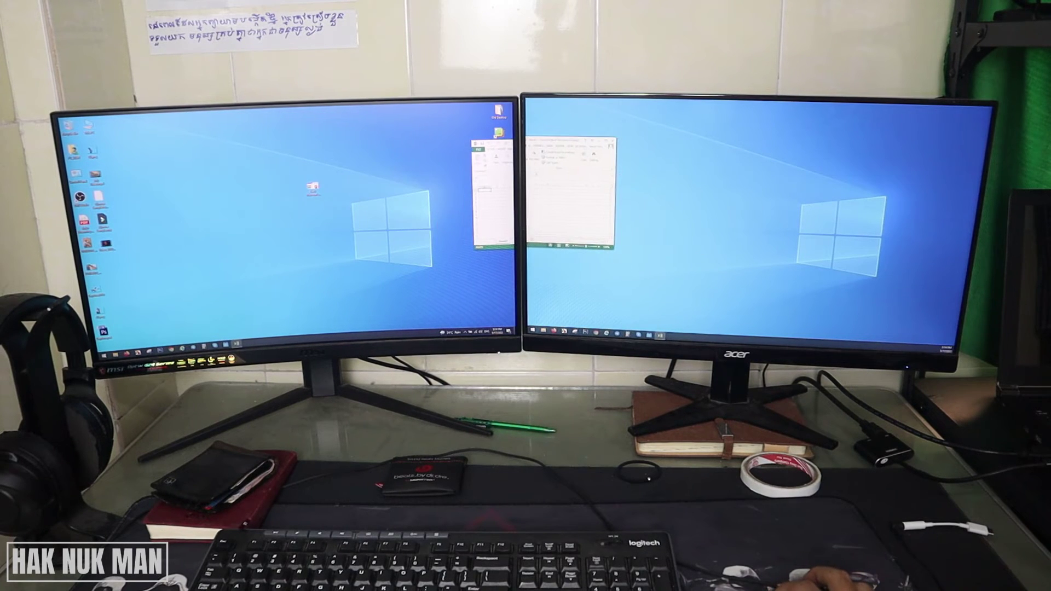
{"action": "left_click_drag", "start_coordinate": [615, 247], "coordinate": [982, 263]}
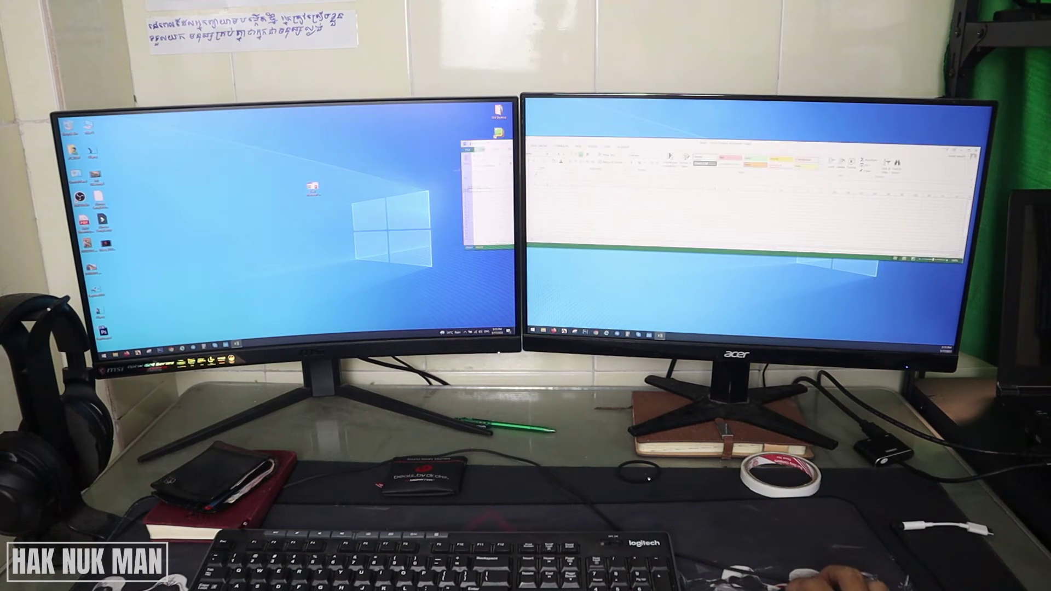
{"action": "key", "text": "super+Up"}
{"action": "key", "text": "super+Up"}
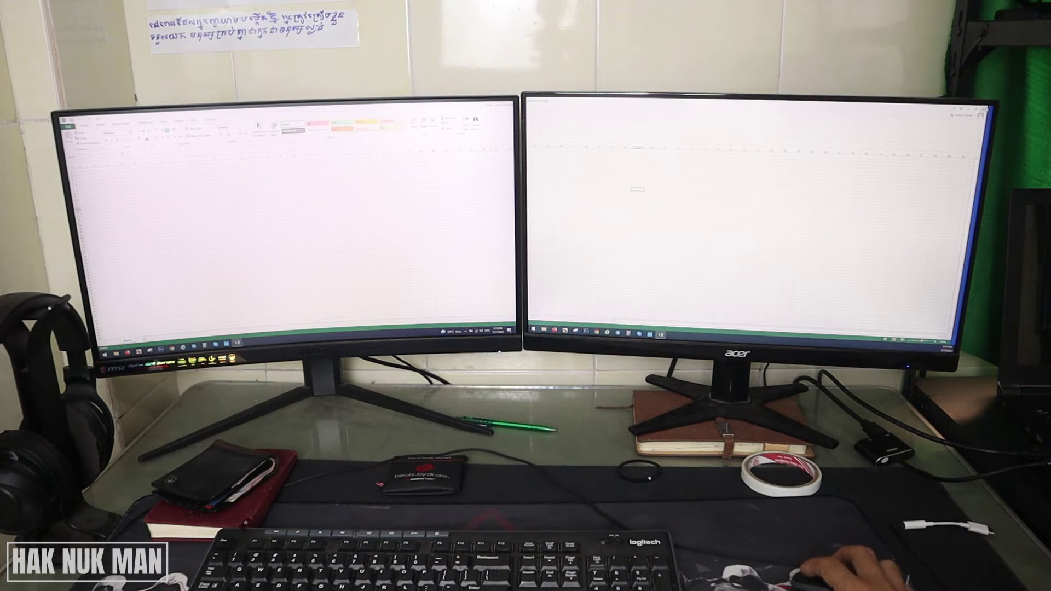
Close Excel and open Display settings from the desktop's right-click menu
{"action": "left_click", "coordinate": [985, 109]}
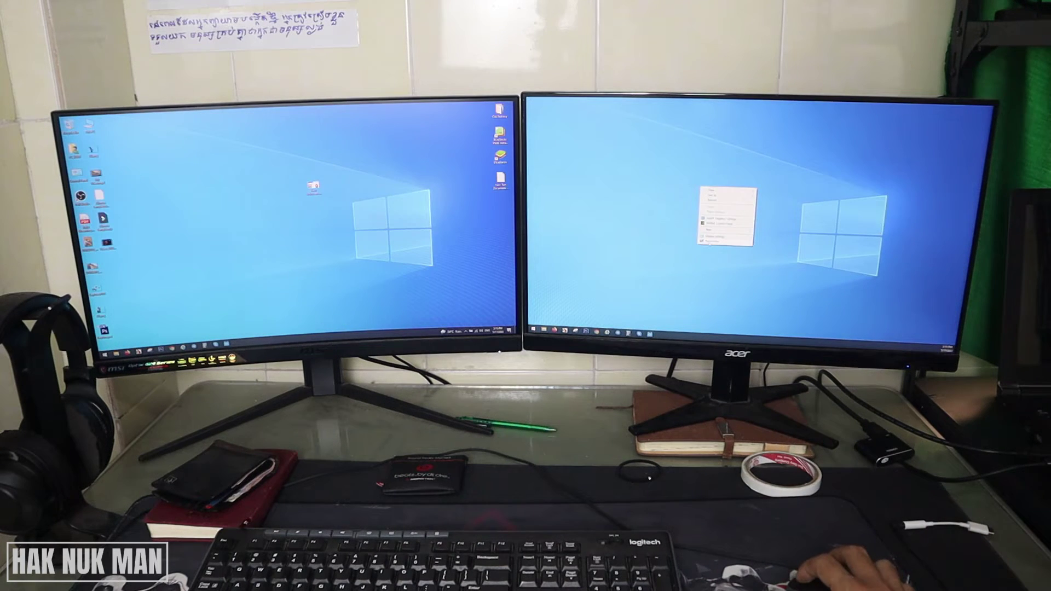
{"action": "left_click", "coordinate": [711, 237]}
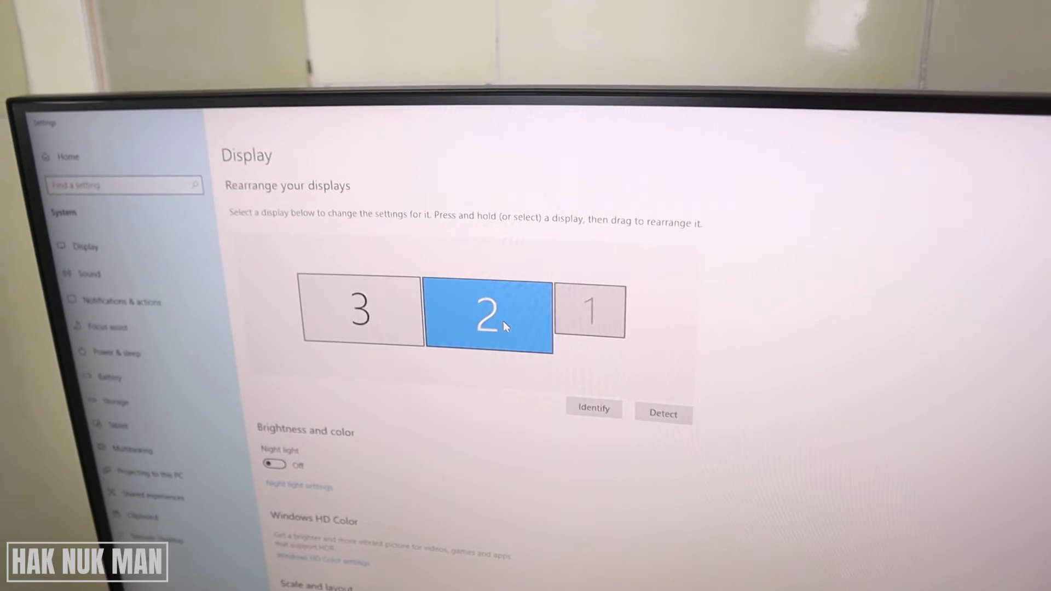
Place display 2 left of display 3, then restore Settings to a smaller window
{"action": "left_click_drag", "start_coordinate": [512, 329], "coordinate": [296, 335]}
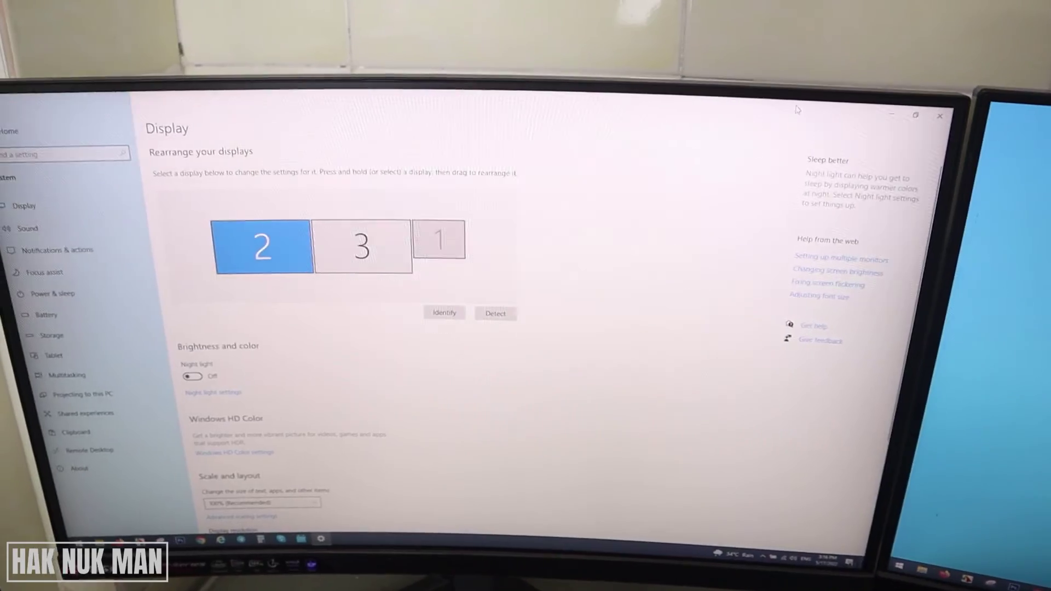
{"action": "double_click", "coordinate": [796, 110]}
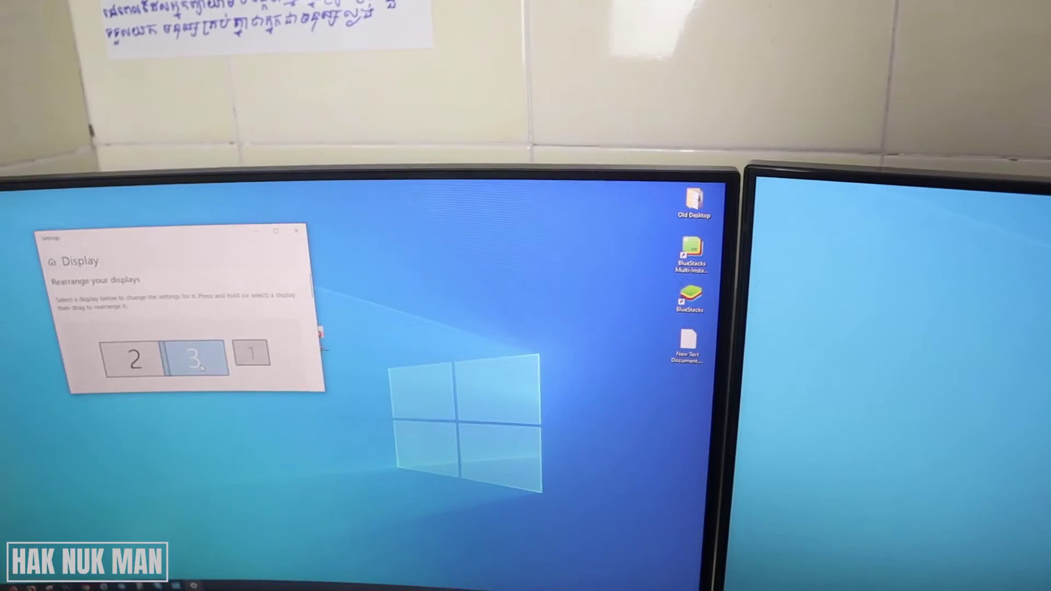
Move display 3 back left of display 2 and drag Settings across both monitors
{"action": "left_click_drag", "start_coordinate": [196, 359], "coordinate": [105, 354]}
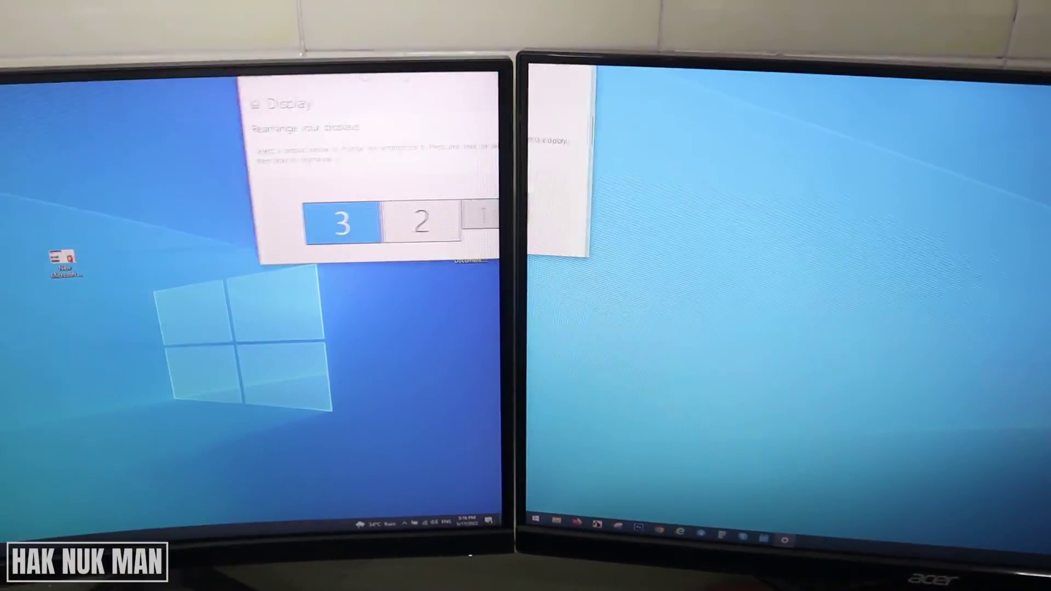
{"action": "mouse_move", "coordinate": [435, 94]}
{"action": "left_mouse_down"}
{"action": "mouse_move", "coordinate": [580, 190]}
{"action": "mouse_move", "coordinate": [547, 189]}
{"action": "left_mouse_up"}
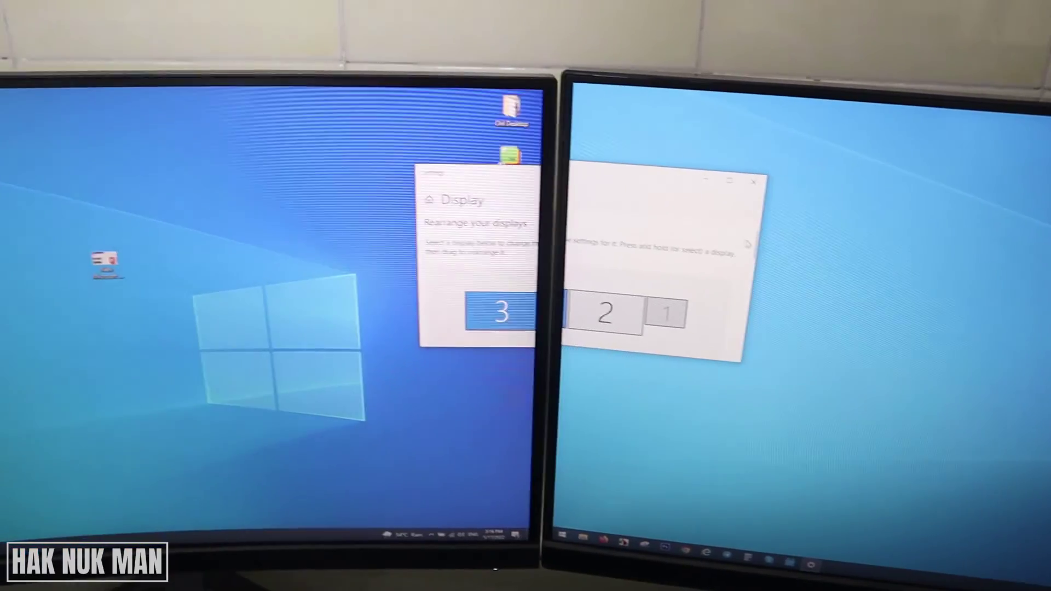
Close the Display settings window, revealing Chrome's Google homepage on the left monitor
{"action": "left_click", "coordinate": [715, 191]}
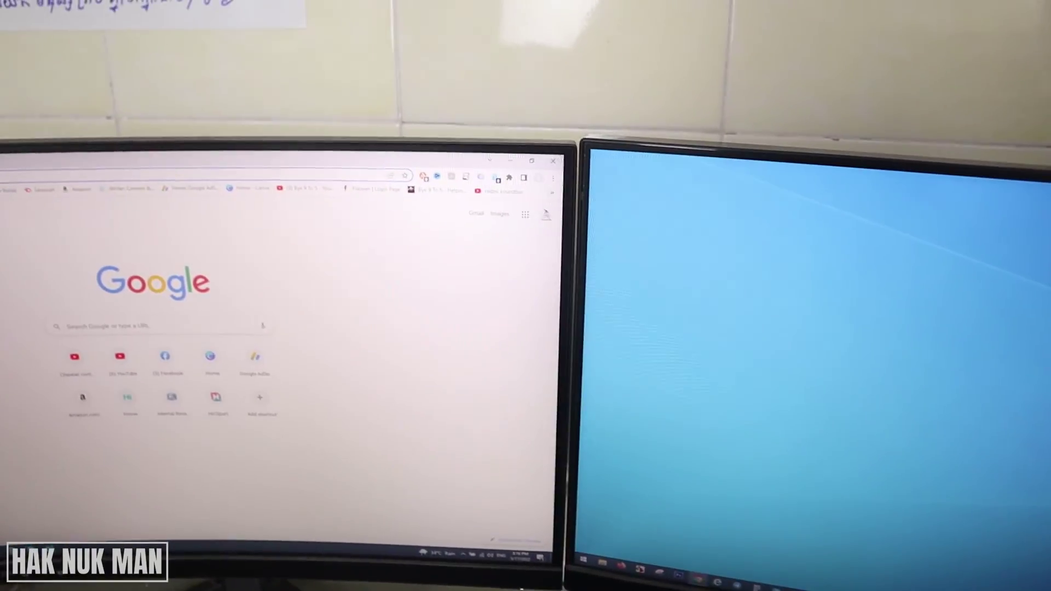
Show the desktop with Win+D, then open and dismiss the right monitor's desktop menu
{"action": "key", "text": "super+d"}
{"action": "right_click", "coordinate": [746, 276]}
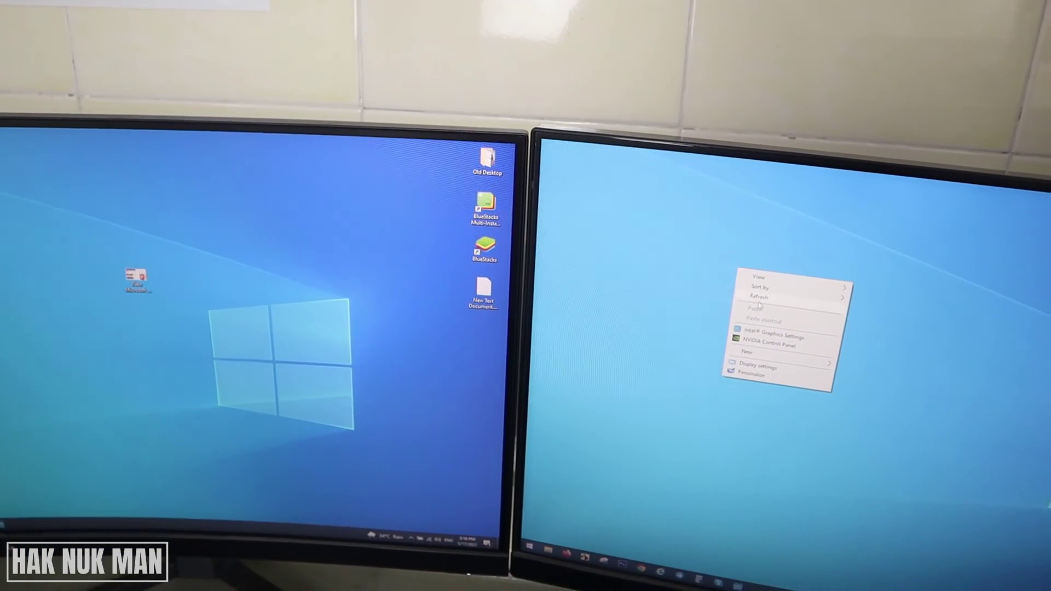
{"action": "key", "text": "Escape"}
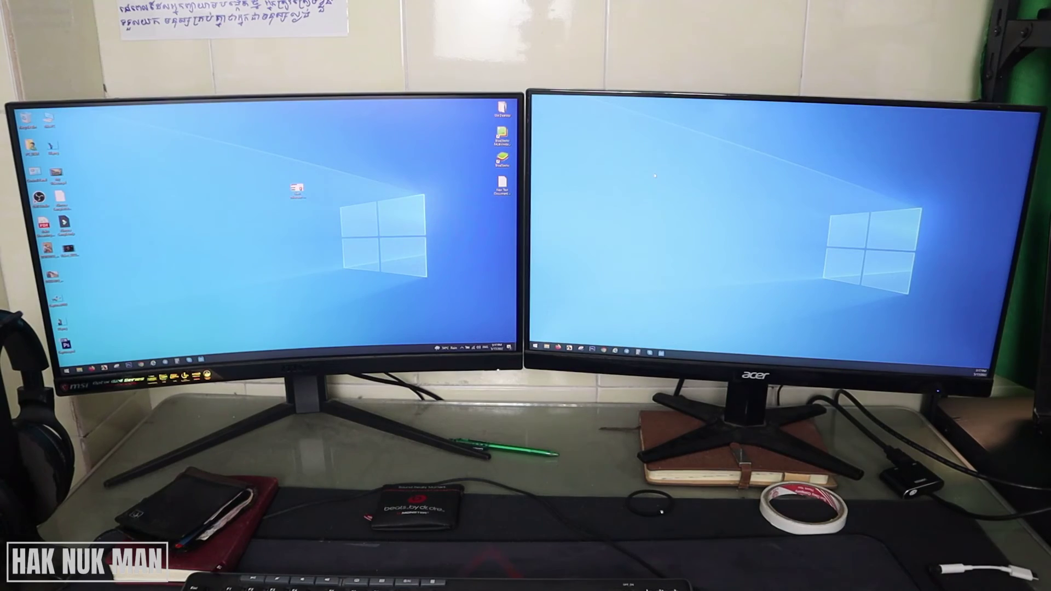